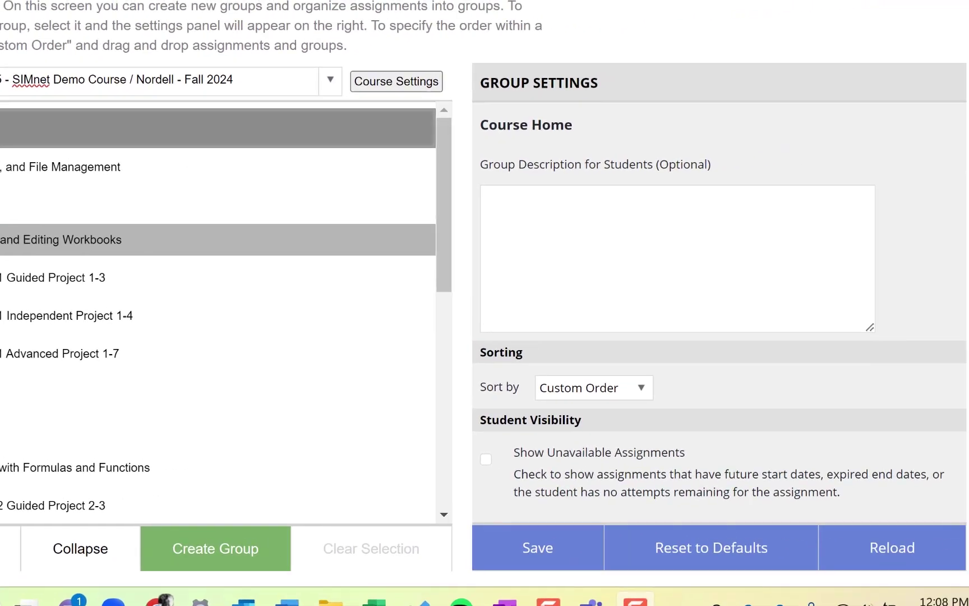
# Load the details of the Excel - Chapter 1 - Creating and Editing Workbooks assignment.
pyautogui.click(352, 229)
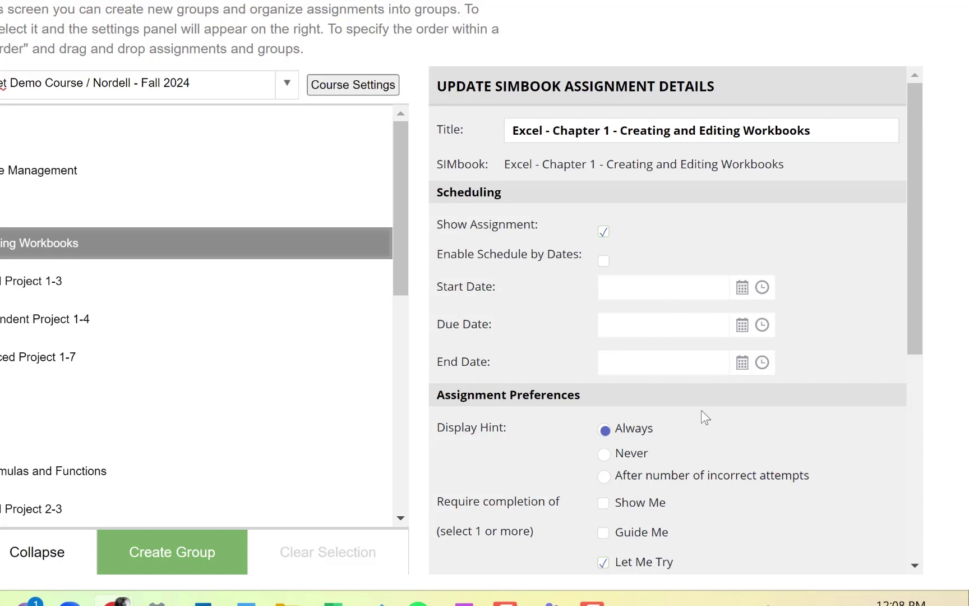
pyautogui.scroll(-6, 701, 424)
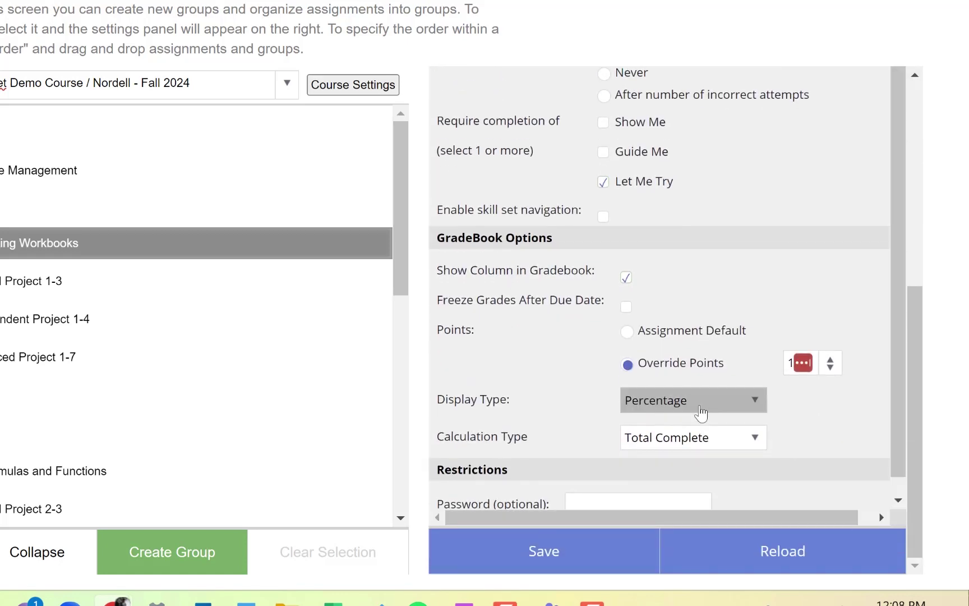
pyautogui.scroll(8, 701, 412)
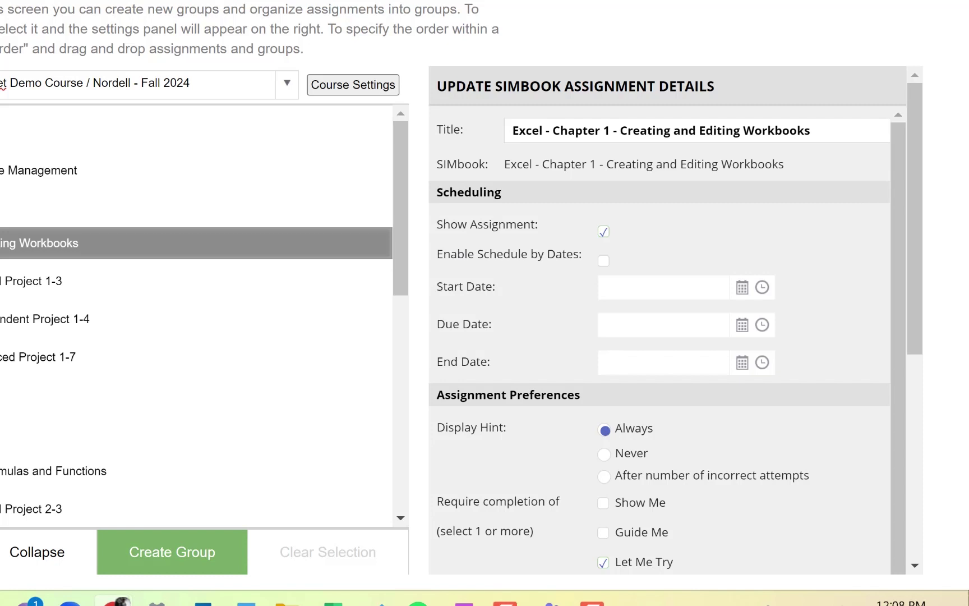
pyautogui.moveTo(418, 180)
pyautogui.mouseDown()
pyautogui.moveTo(532, 391)
pyautogui.moveTo(815, 178)
pyautogui.moveTo(823, 185)
pyautogui.mouseUp()
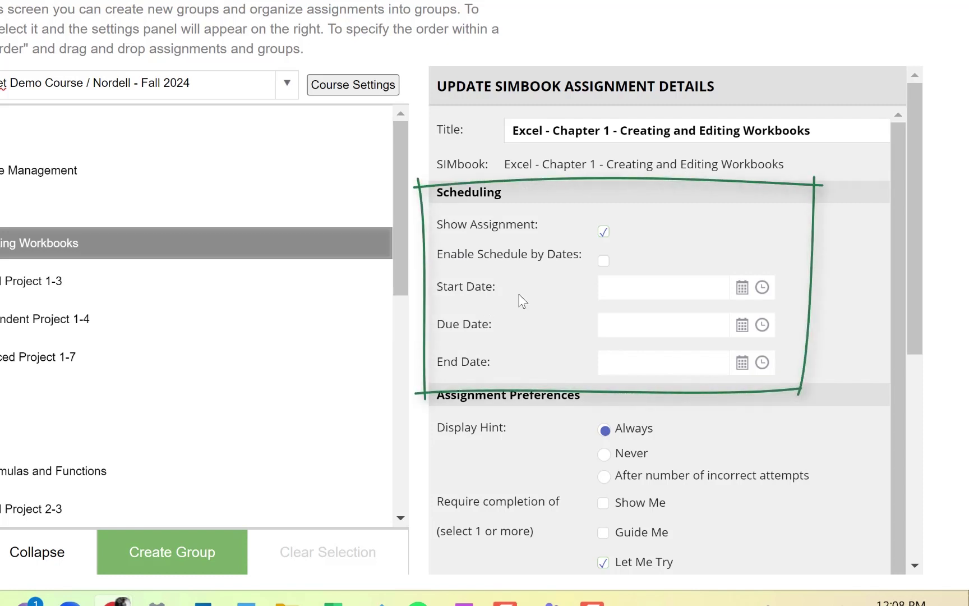
pyautogui.moveTo(705, 231)
pyautogui.mouseDown()
pyautogui.moveTo(624, 257)
pyautogui.moveTo(655, 258)
pyautogui.mouseUp()
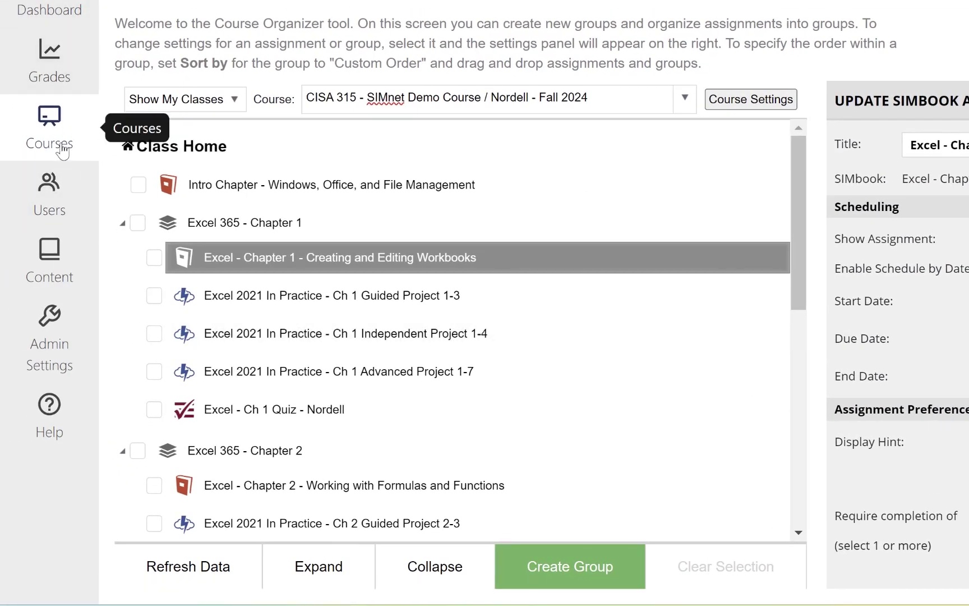
# Open the edit/assign page for the CISA 315 - SIMnet Demo Course from Courses.
pyautogui.moveTo(61, 146)
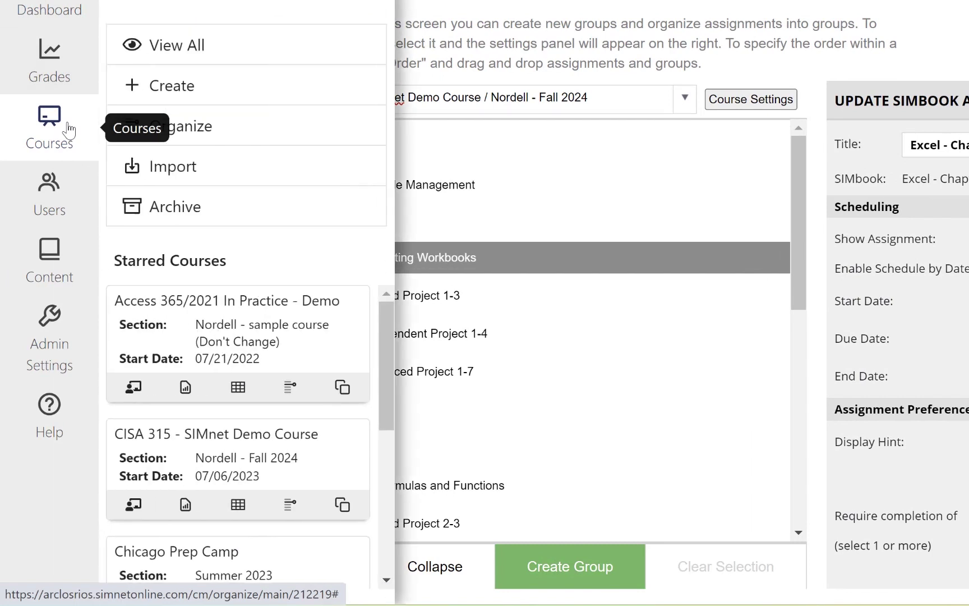
pyautogui.click(148, 504)
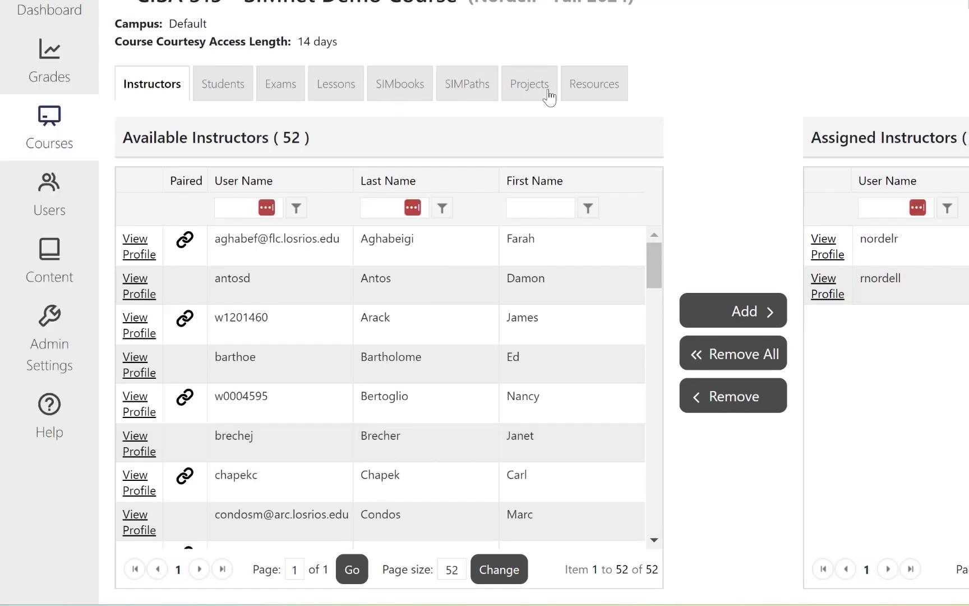
# On the Projects tab, select all 13 assigned projects, Ch 1 Advanced Project 1-7 through the Capstone.
pyautogui.click(527, 94)
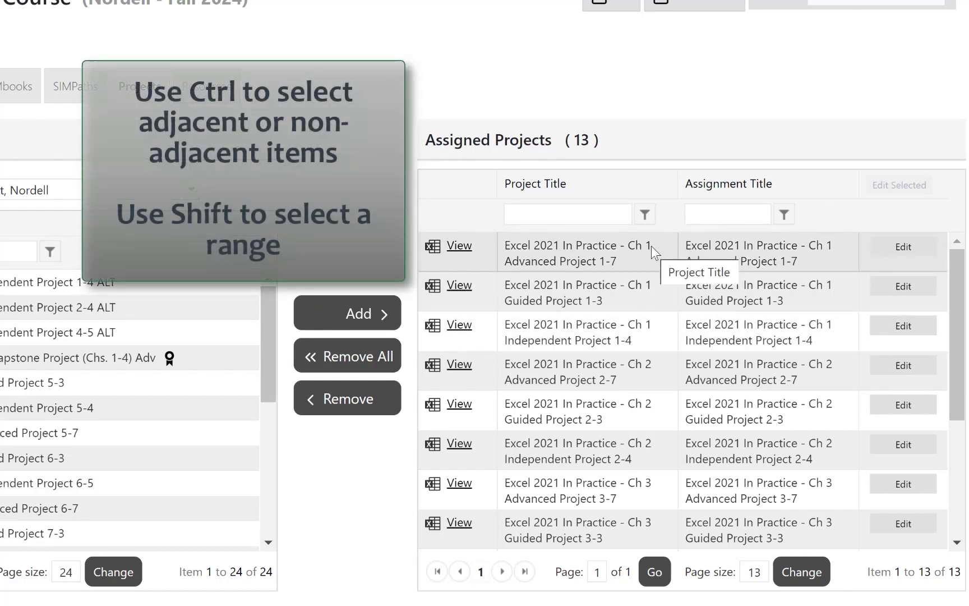
pyautogui.click(651, 246)
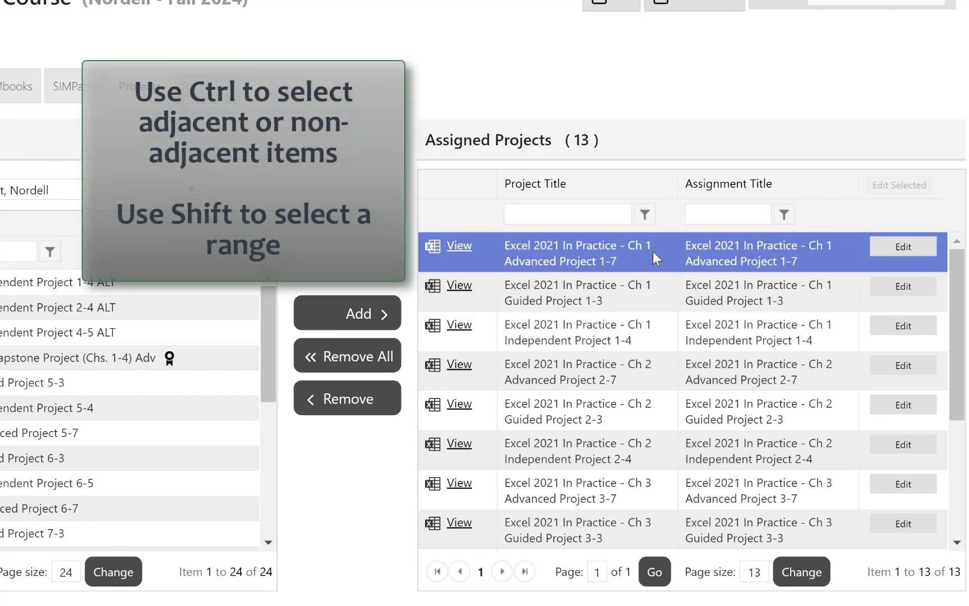
pyautogui.keyDown('ctrl'); pyautogui.click(657, 341); pyautogui.keyUp('ctrl')
pyautogui.keyDown('ctrl'); pyautogui.click(663, 412); pyautogui.keyUp('ctrl')
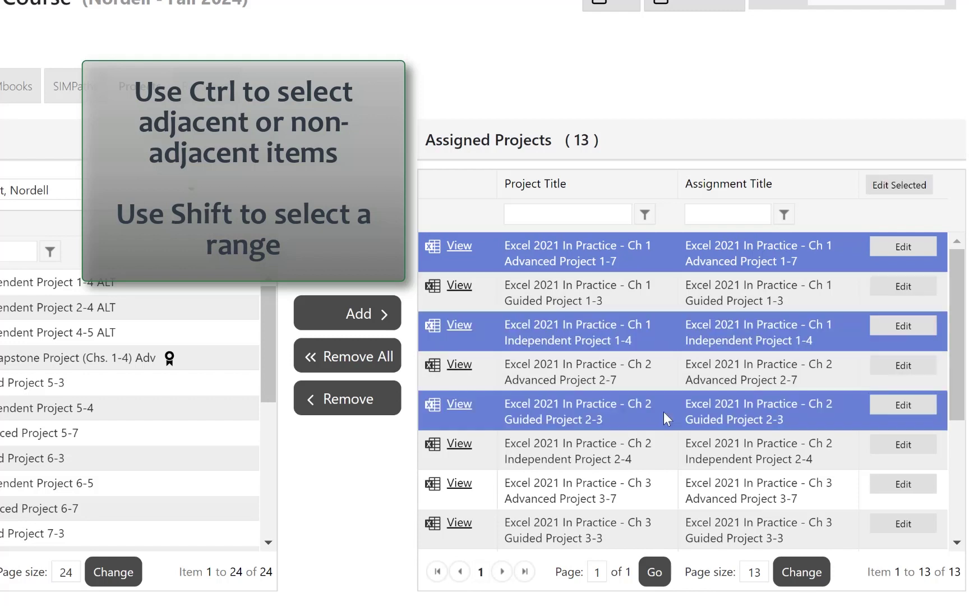
pyautogui.click(619, 253)
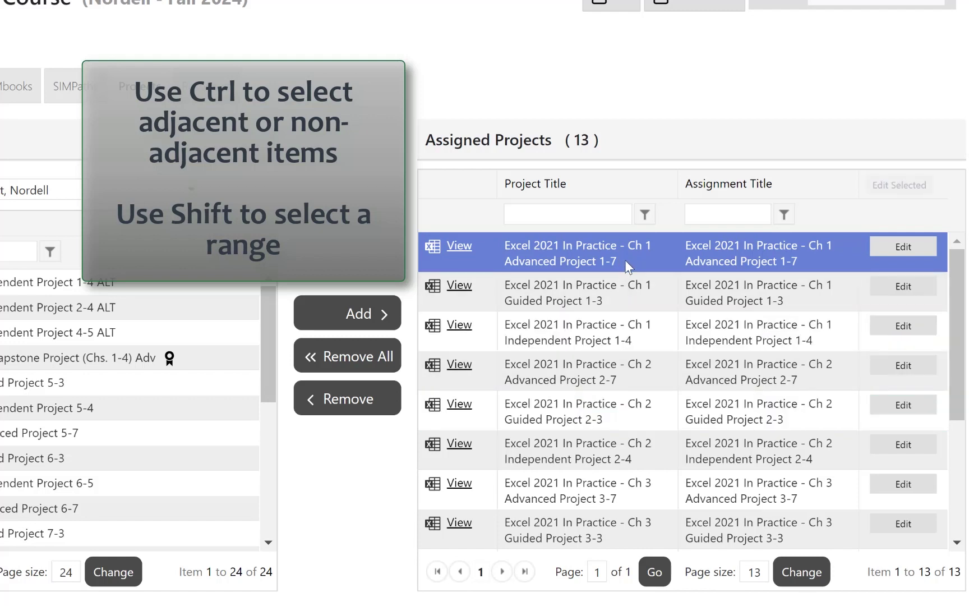
pyautogui.scroll(-4, 631, 273)
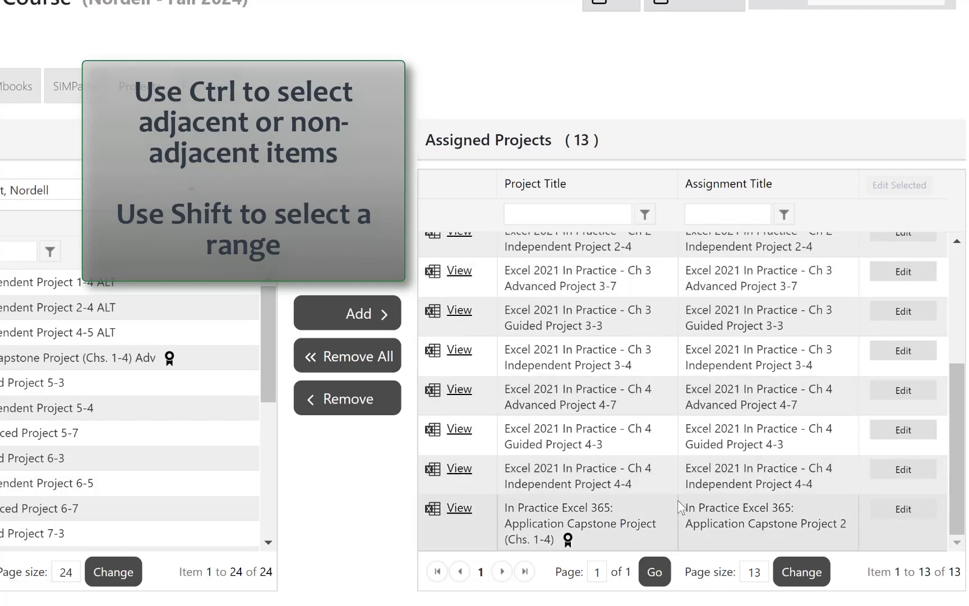
pyautogui.keyDown('shift'); pyautogui.click(632, 519); pyautogui.keyUp('shift')
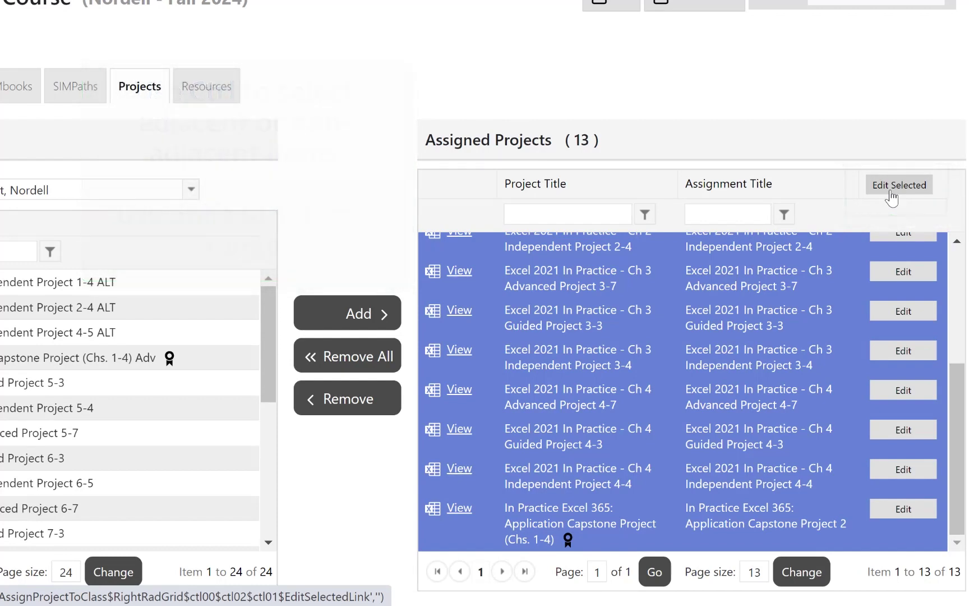
# Edit the selected projects together with the Update Scheduling option enabled.
pyautogui.click(890, 191)
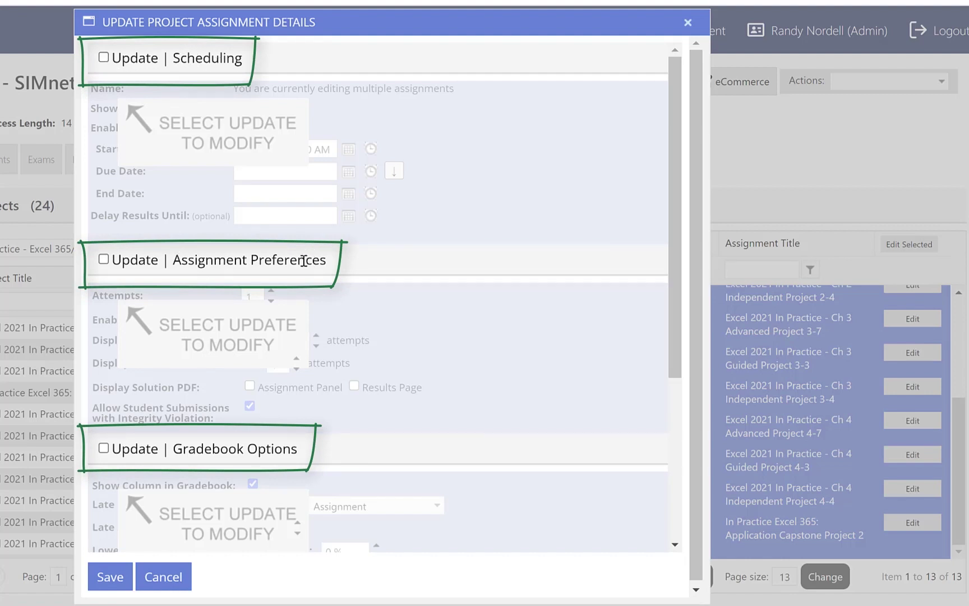
pyautogui.click(103, 58)
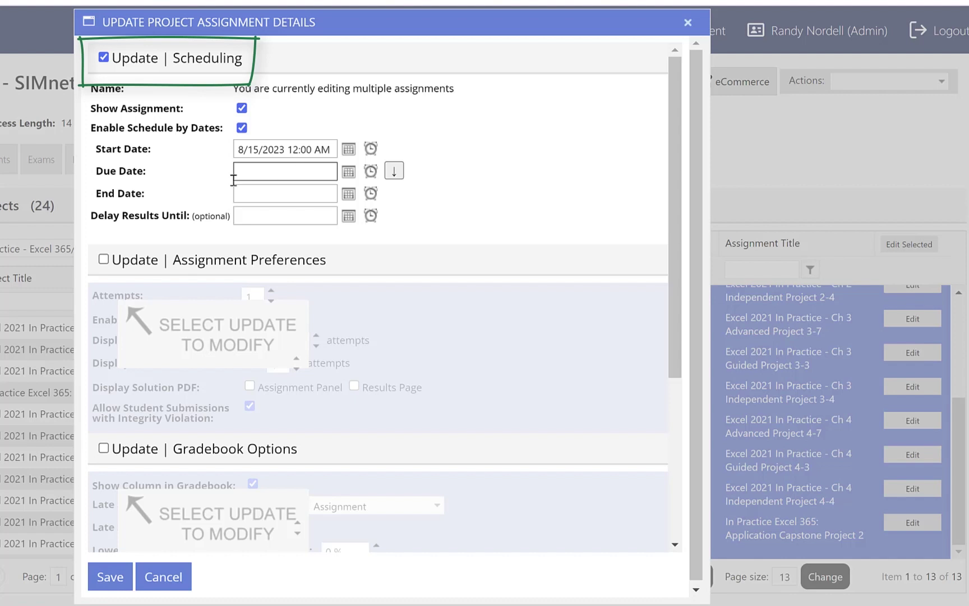
# Set the due date to December 15, 2023 and copy it into the End Date.
pyautogui.click(251, 191)
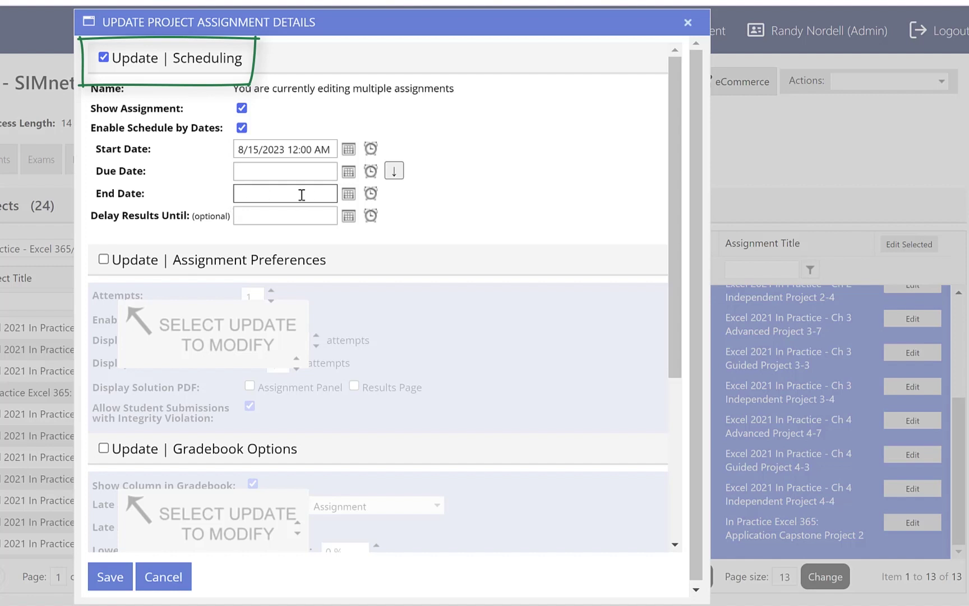
pyautogui.click(348, 172)
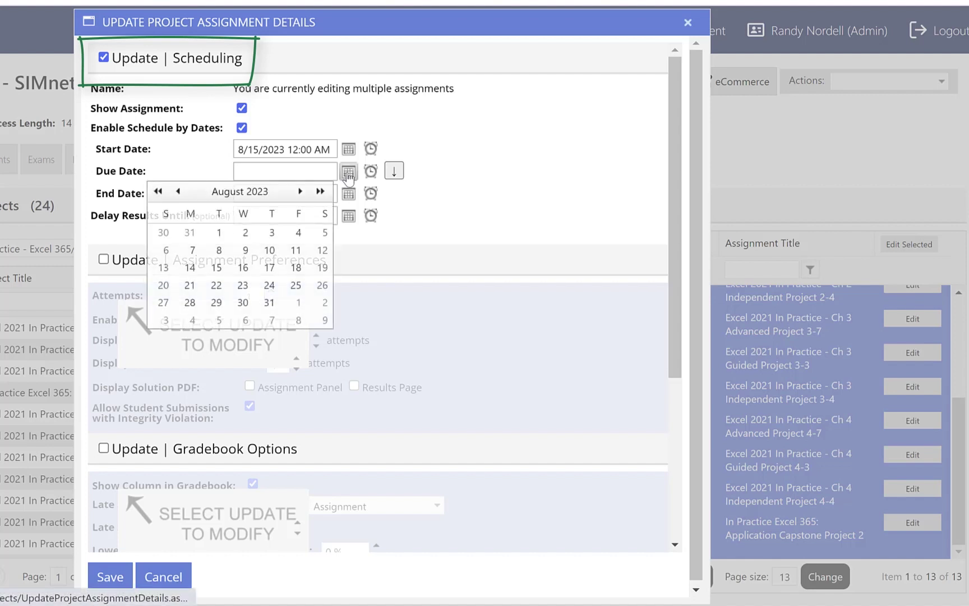
pyautogui.click(300, 191)
pyautogui.click(300, 192)
pyautogui.click(300, 191)
pyautogui.click(300, 191)
pyautogui.click(300, 191)
pyautogui.click(300, 191)
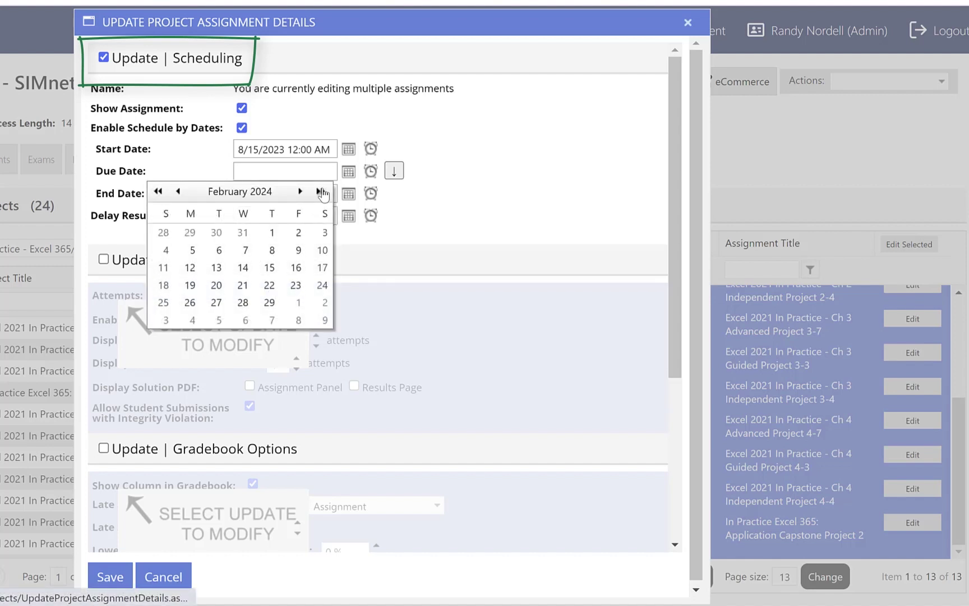
pyautogui.click(178, 192)
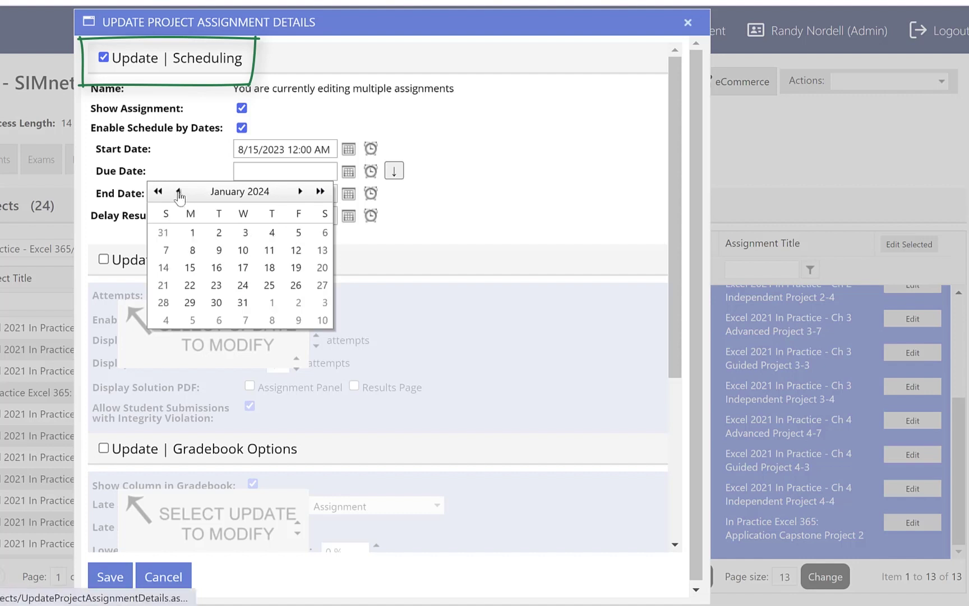
pyautogui.click(178, 192)
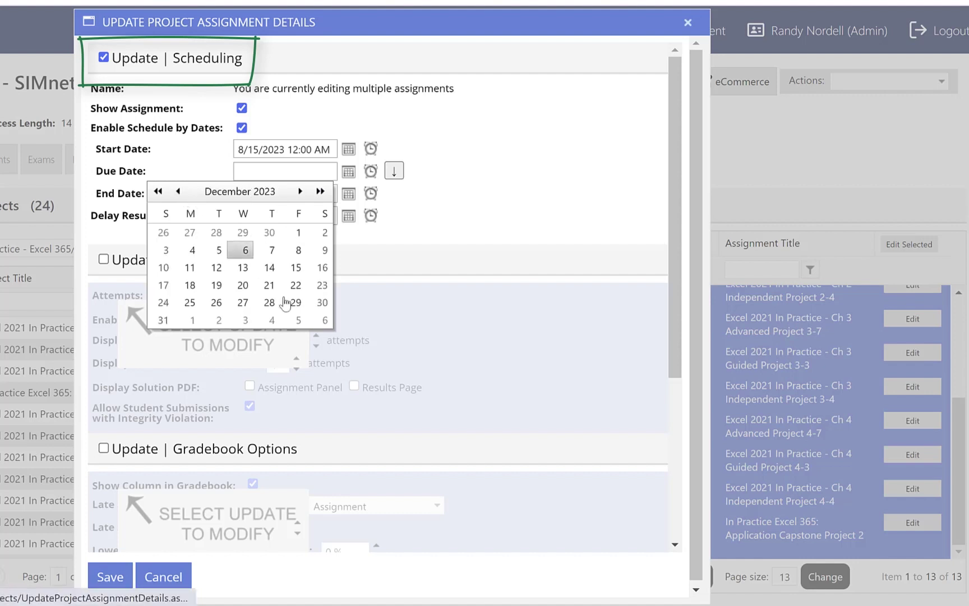
pyautogui.click(296, 267)
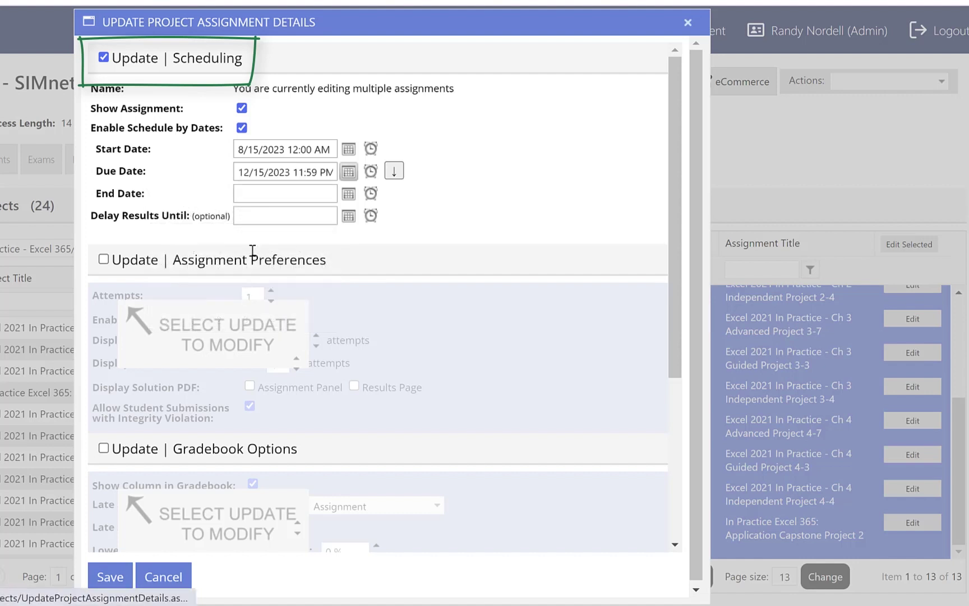
pyautogui.click(394, 171)
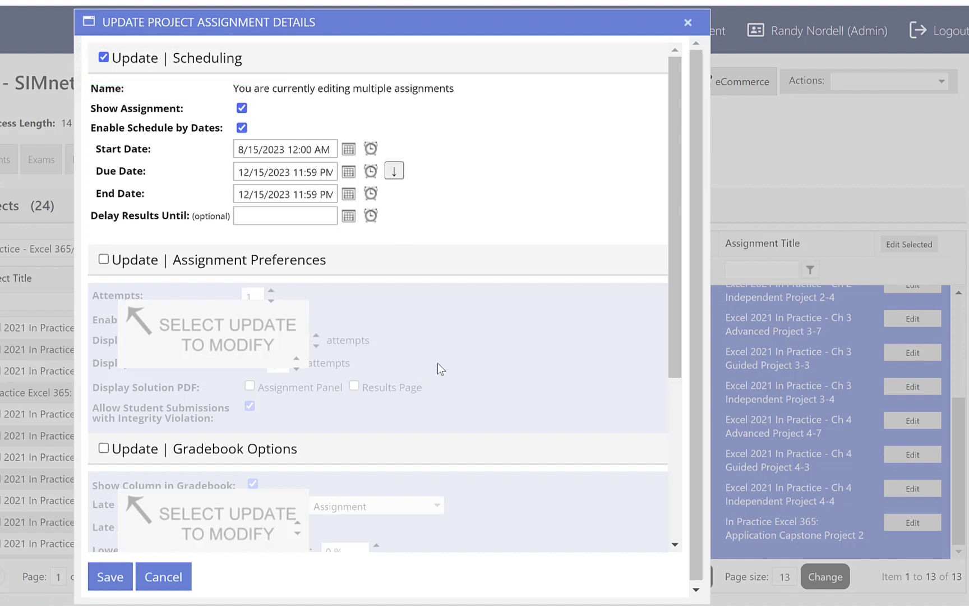
# Scroll through the multi-project update dialog to review its other sections.
pyautogui.scroll(-3, 438, 362)
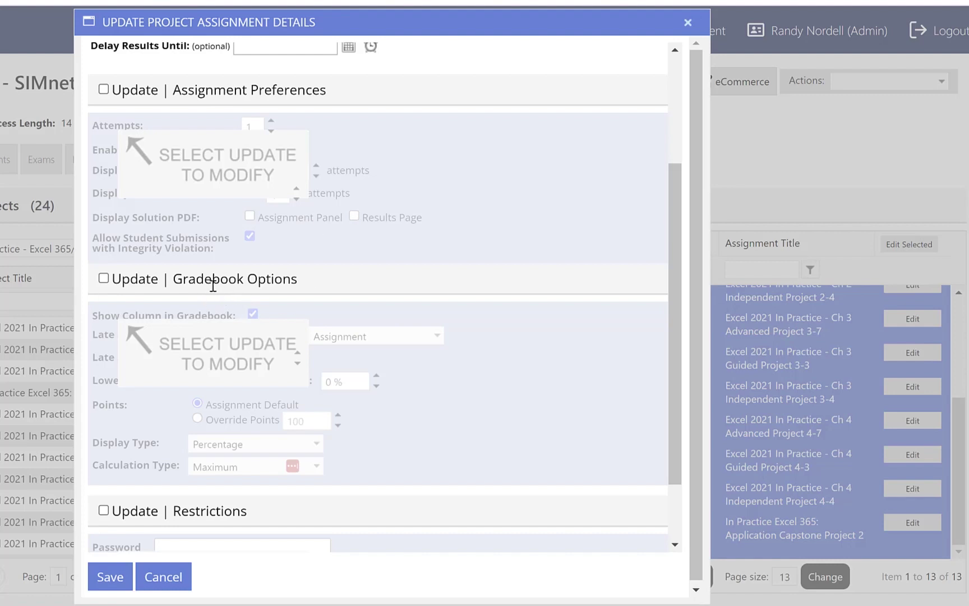
pyautogui.scroll(-2, 420, 395)
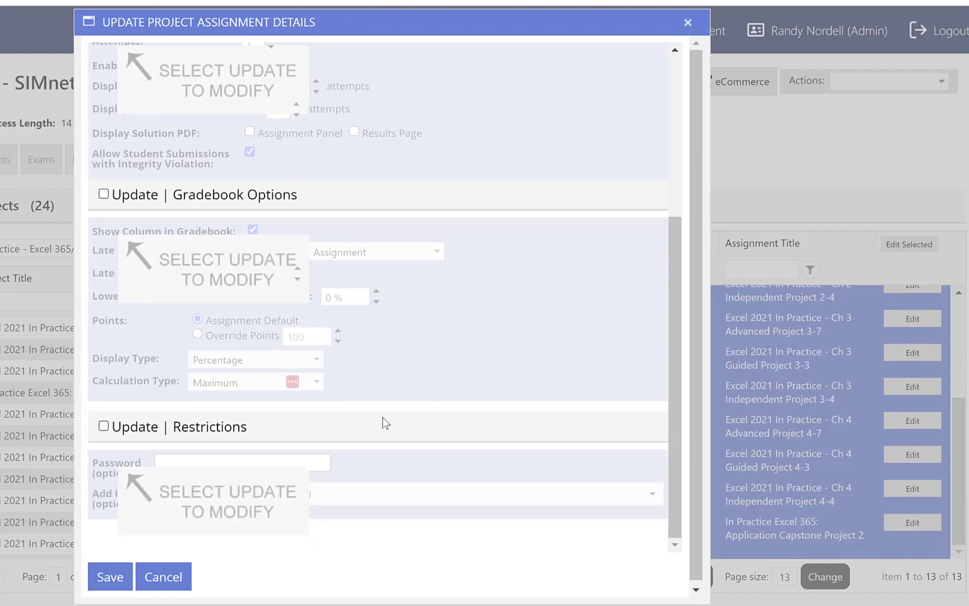
pyautogui.scroll(4, 421, 395)
pyautogui.scroll(2, 420, 391)
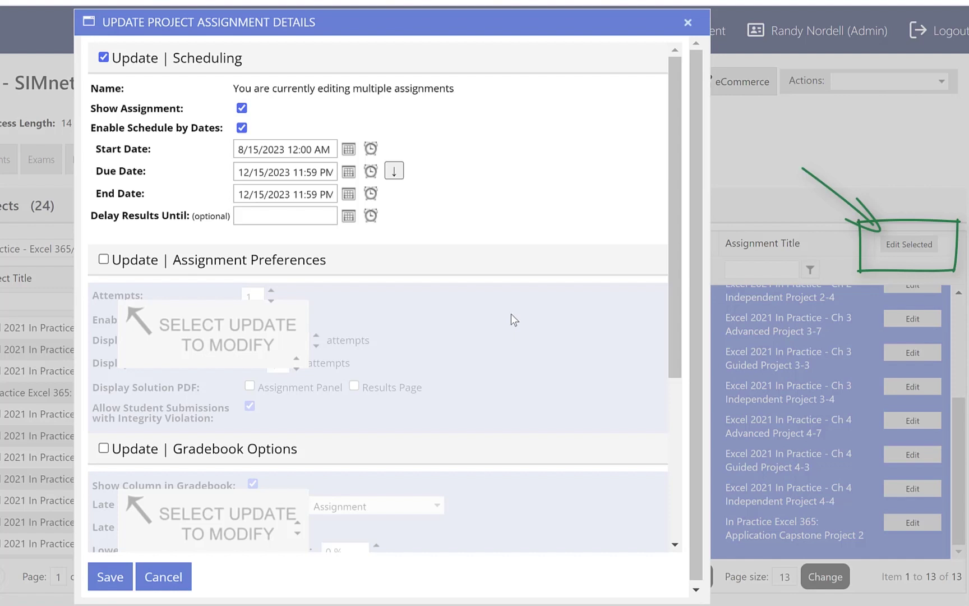
pyautogui.click(120, 582)
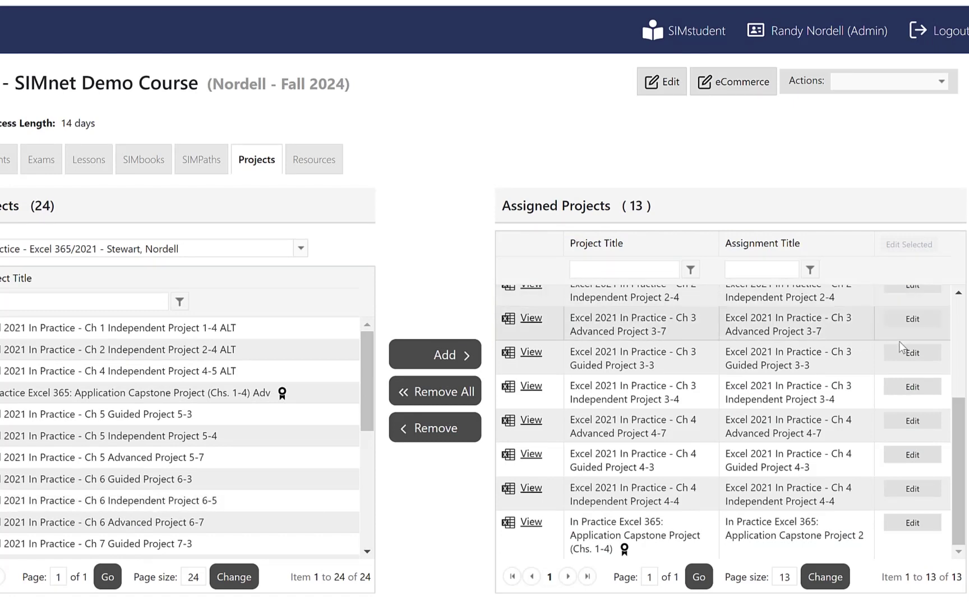
pyautogui.click(895, 324)
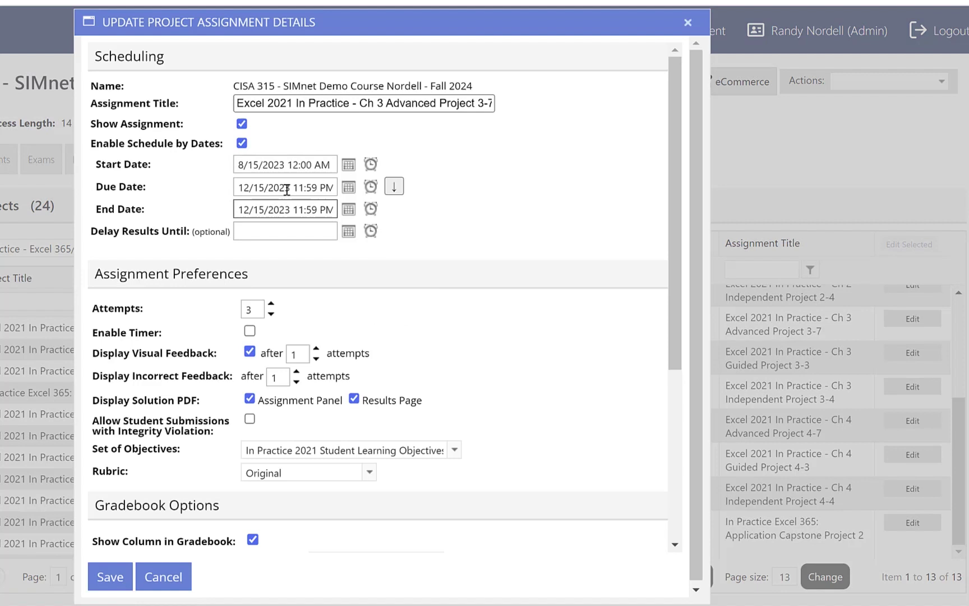
pyautogui.click(163, 576)
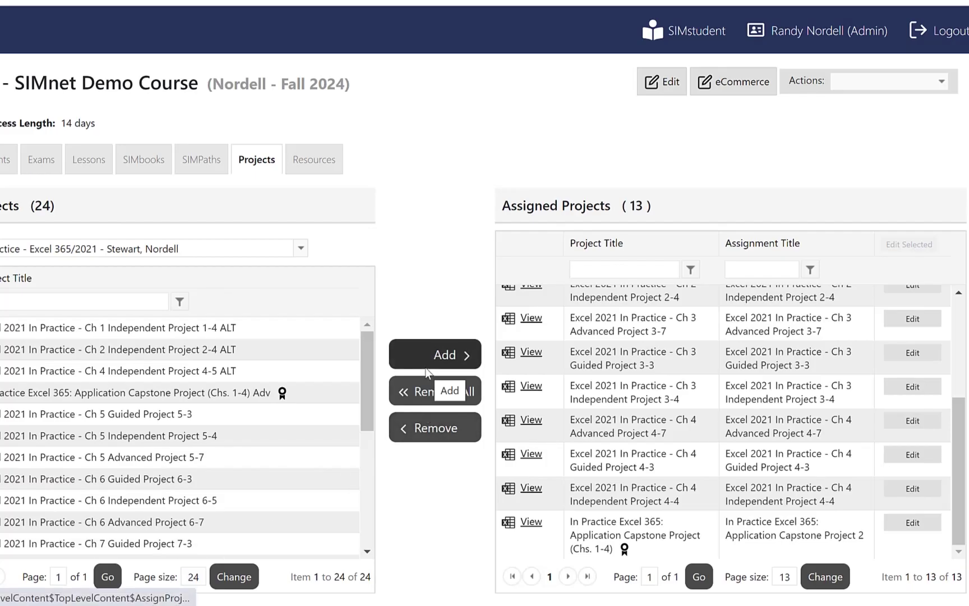